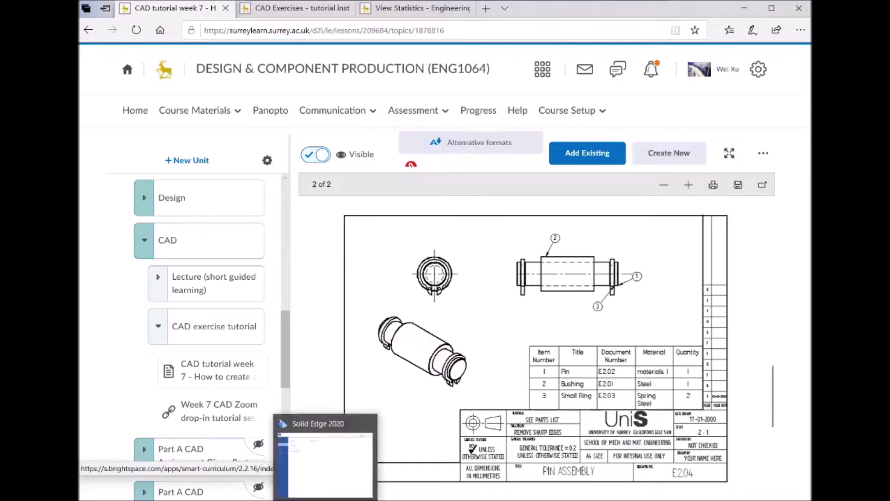
Switch from the SurreyLearn Pin Assembly drawing to the Solid Edge 2020 window.
click(327, 499)
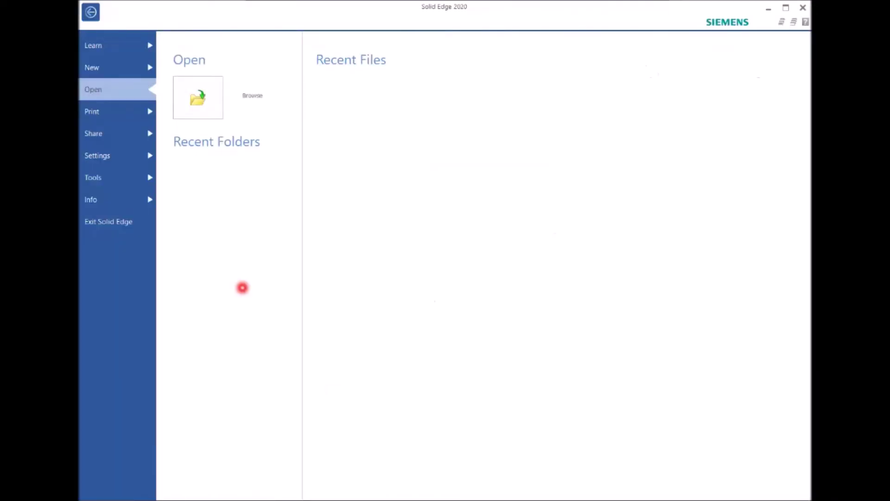
Create a new assembly document, Asm4, from the GB Metric Assembly template.
click(96, 65)
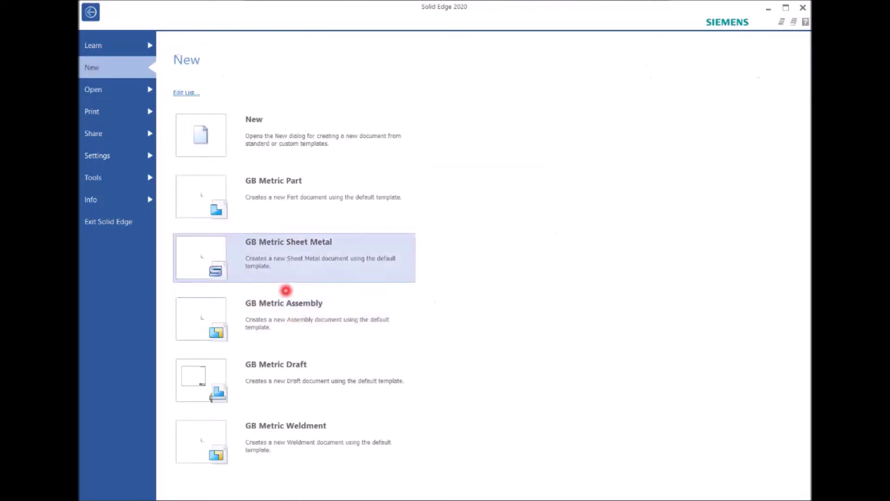
mouse_move(291, 316)
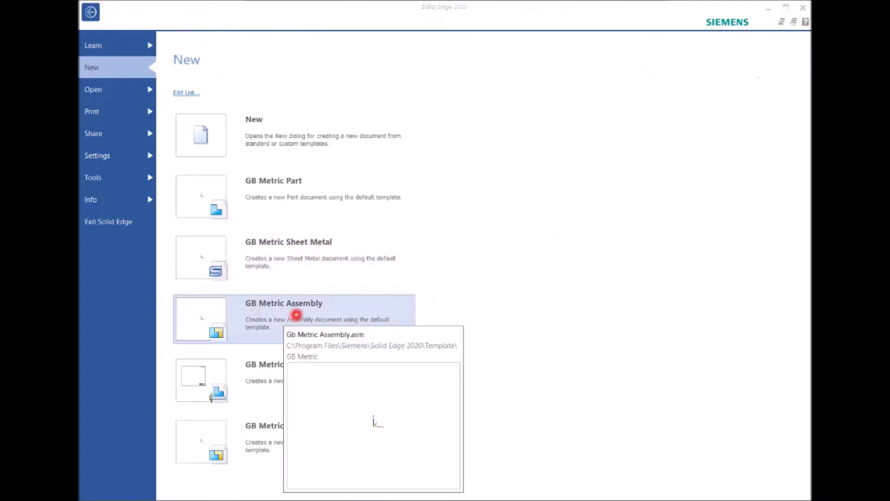
click(297, 315)
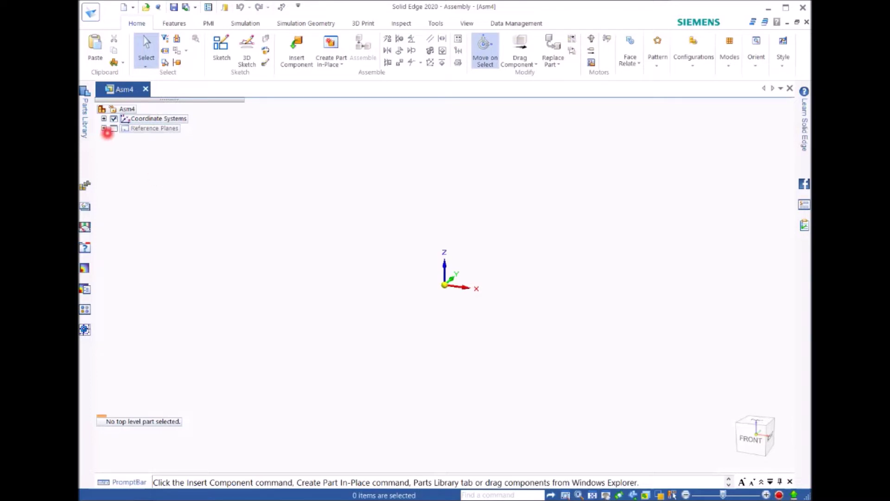
Turn on the reference planes and show the Parts Library with the Assignment folder's parts.
click(113, 128)
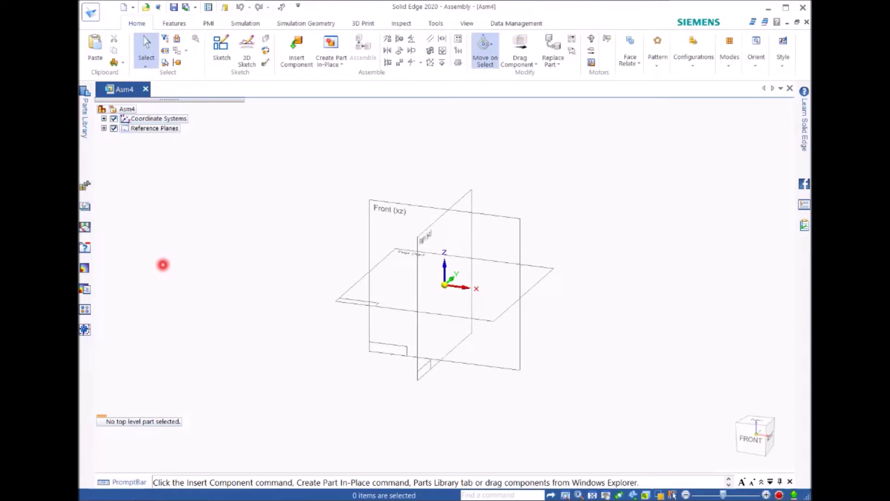
click(84, 126)
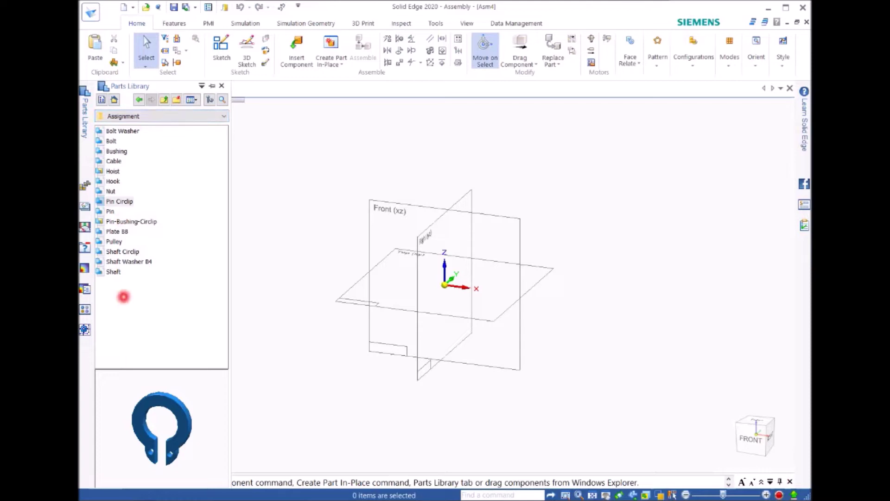
Place Pin from the Assignment folder, then insert Bushing for positioning against it.
click(220, 115)
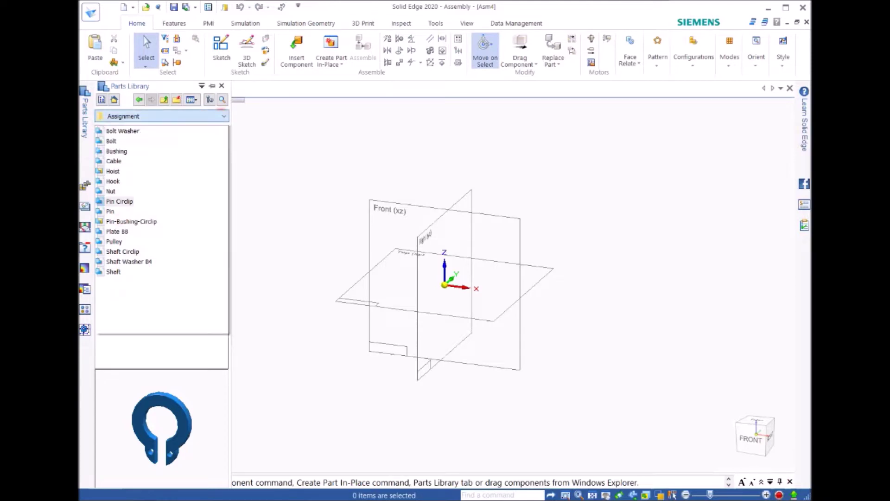
click(221, 113)
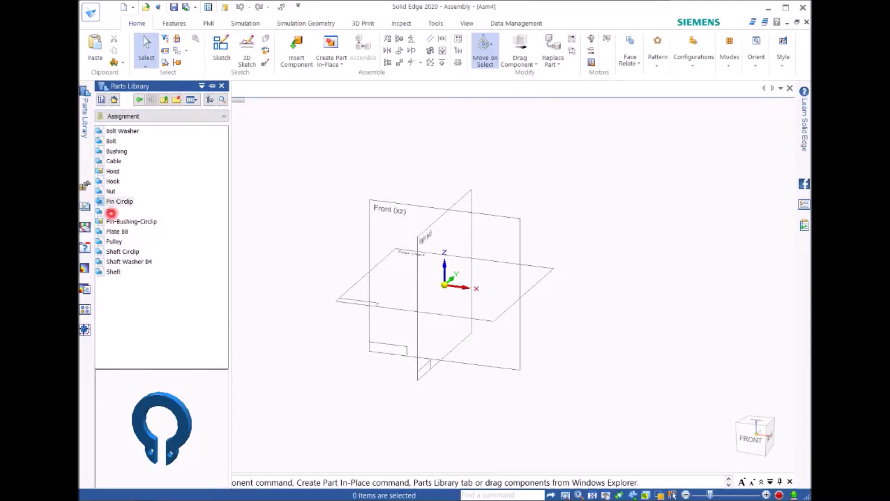
double_click(109, 211)
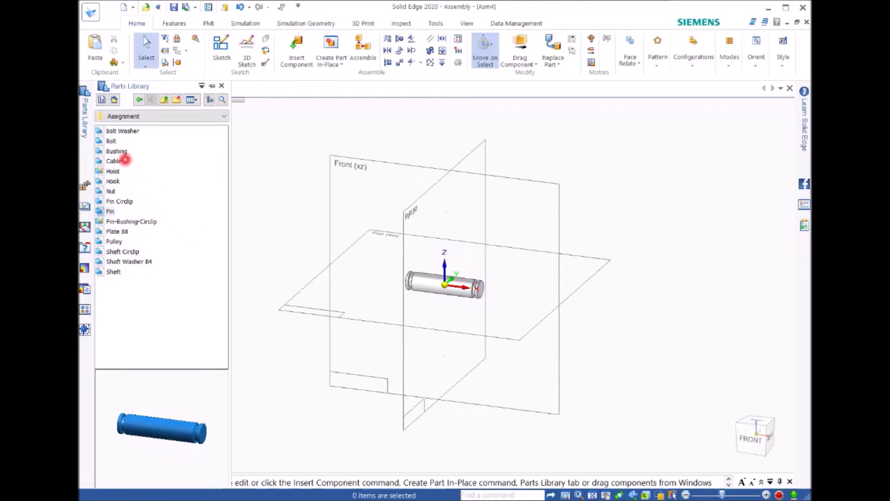
click(123, 151)
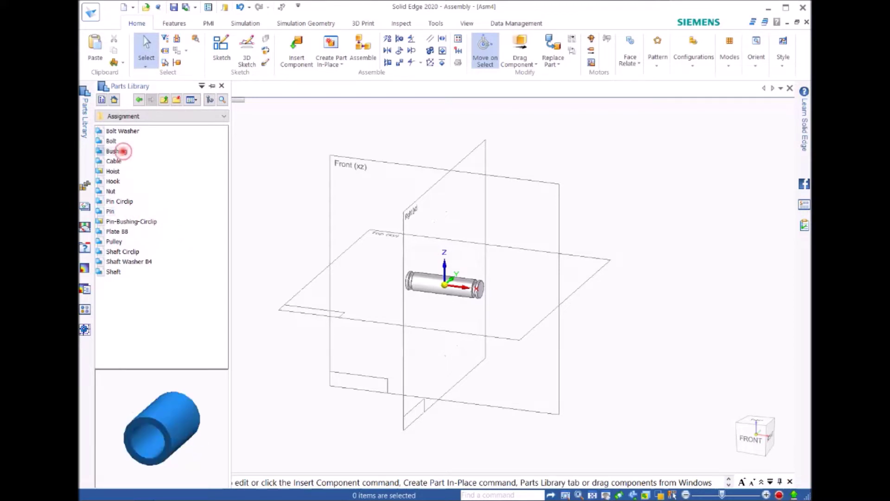
double_click(123, 151)
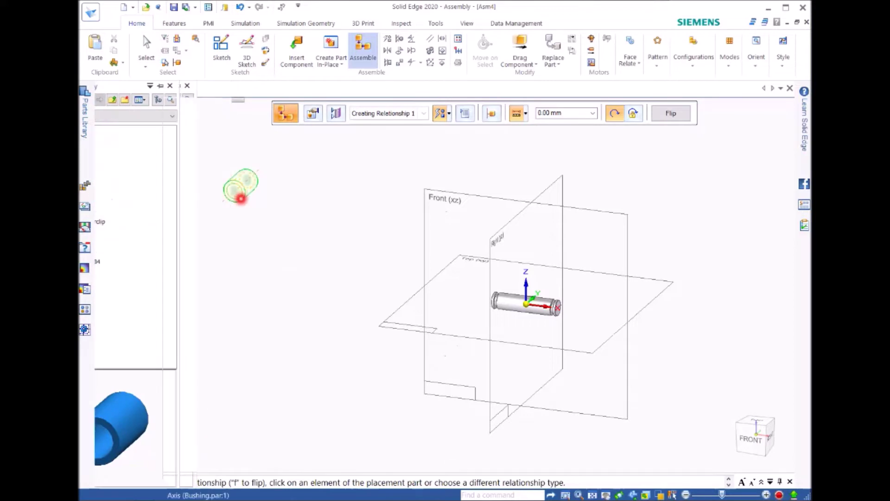
Apply an Axial Align relationship between the Bushing's axis and the Pin's axis.
click(442, 113)
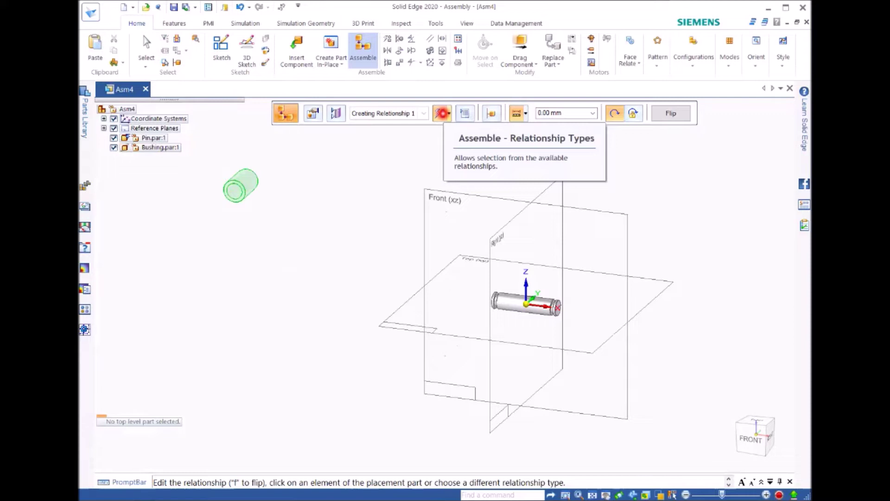
click(442, 113)
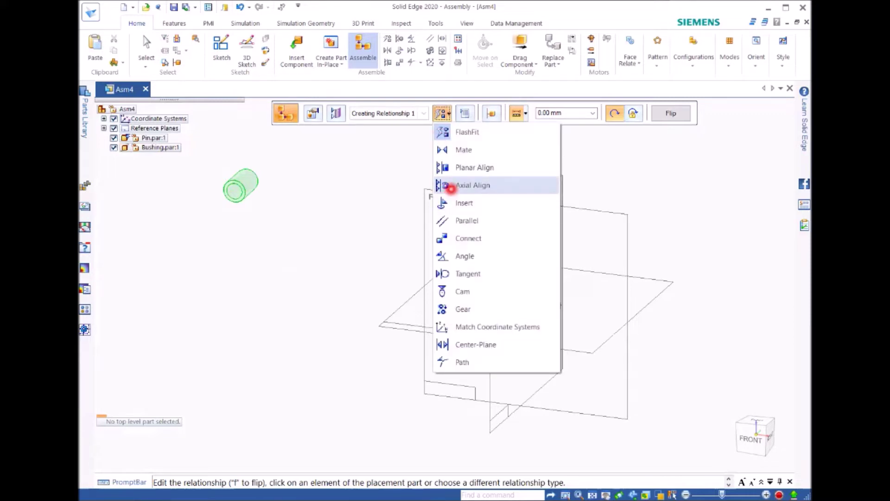
click(450, 187)
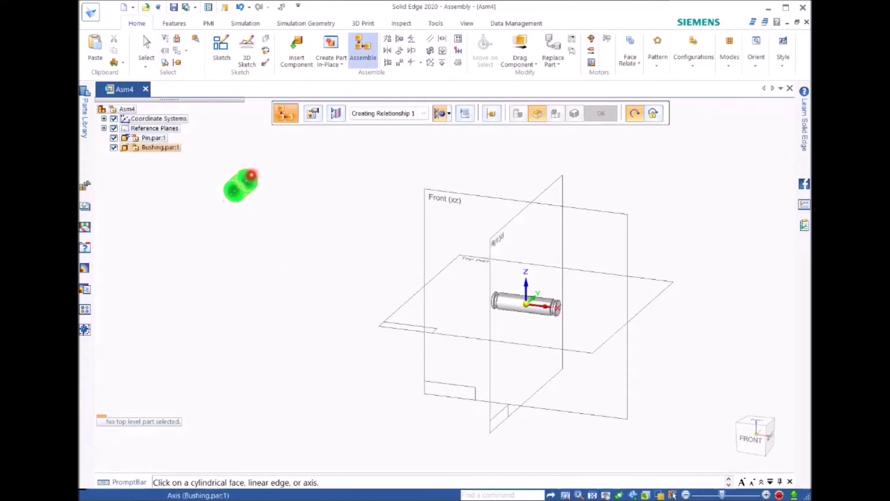
scroll(250, 174, up, 2)
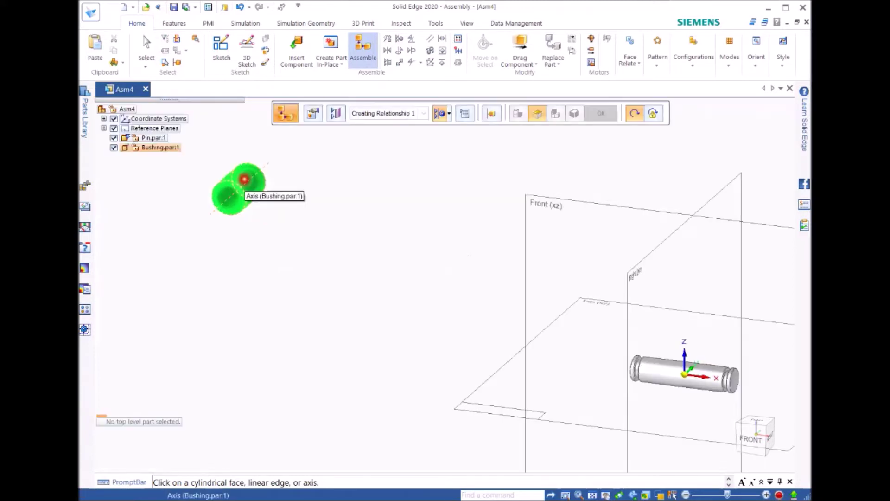
click(244, 178)
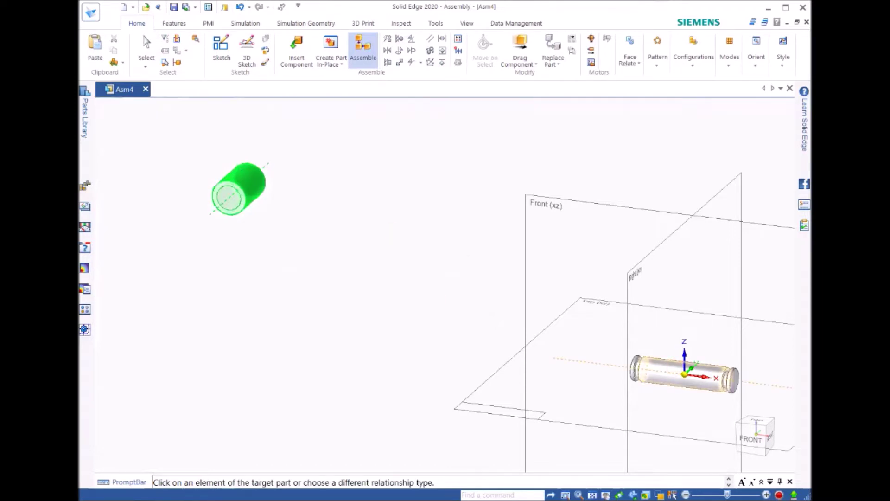
click(679, 371)
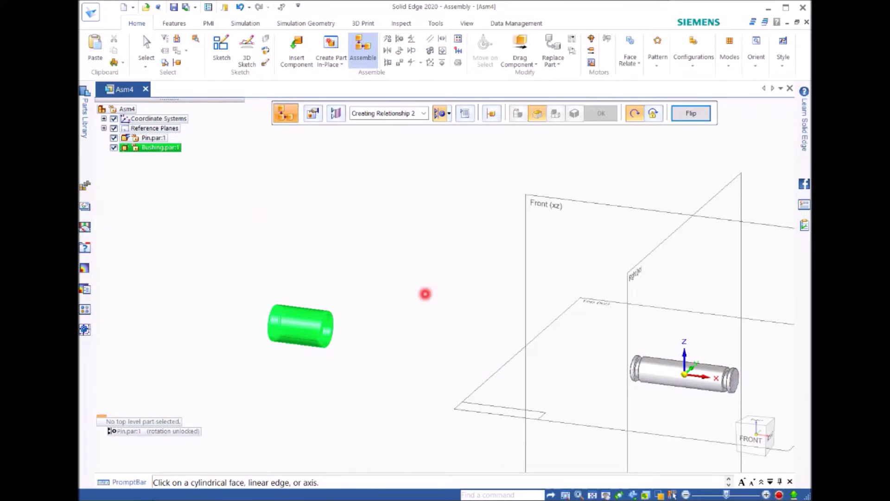
mouse_move(424, 292)
middle_down()
mouse_move(643, 321)
mouse_move(408, 302)
mouse_move(431, 300)
middle_up()
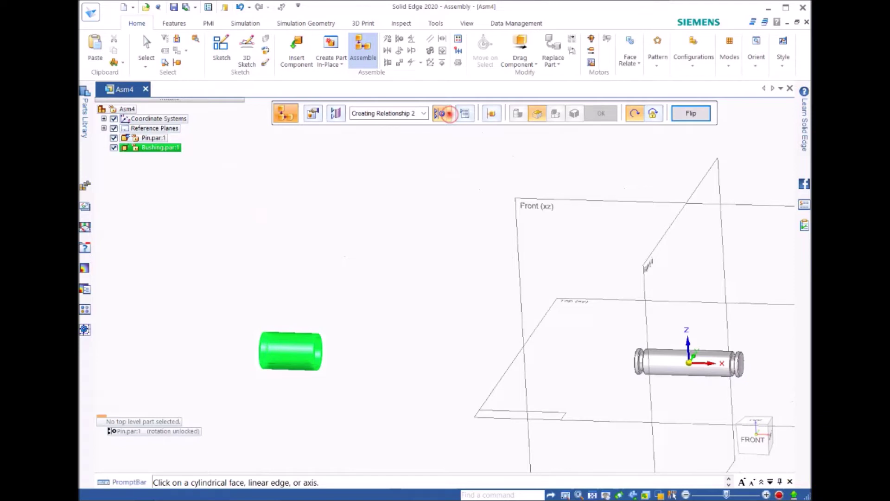
click(448, 114)
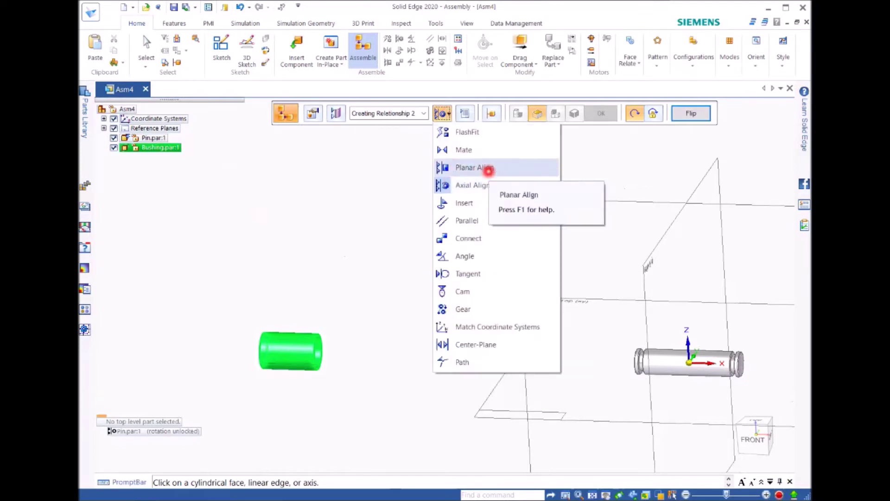
Align the Bushing's end face with the Pin's end face at 0.00 mm offset.
click(487, 169)
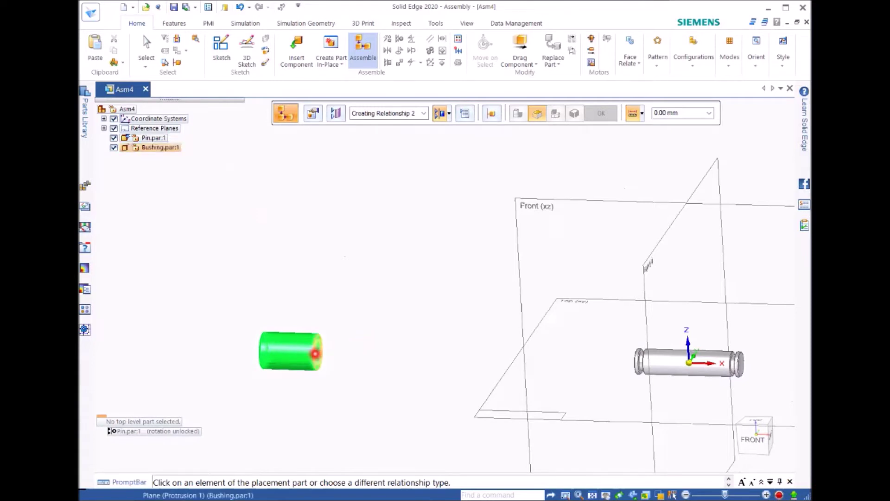
click(316, 354)
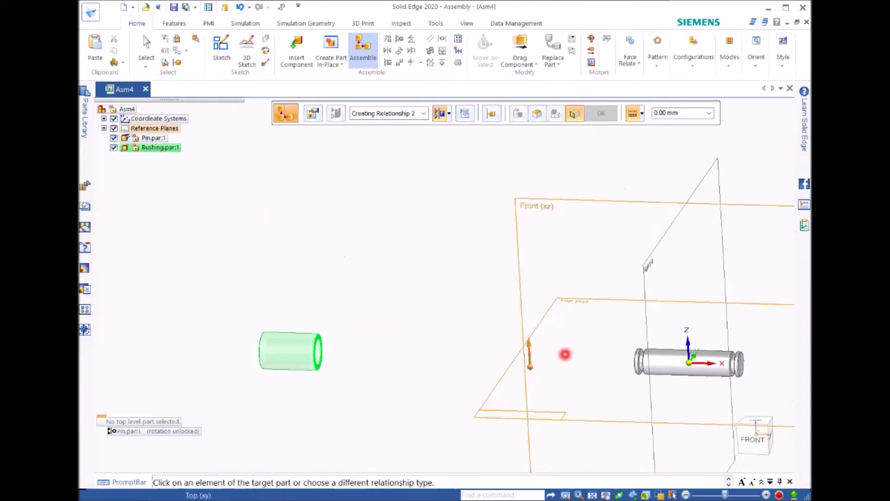
middle_drag(564, 354, 616, 369)
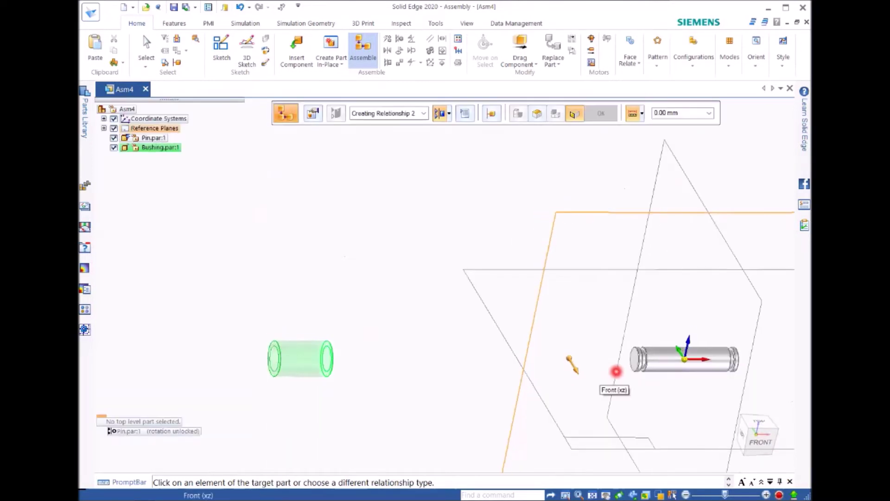
scroll(635, 363, up, 5)
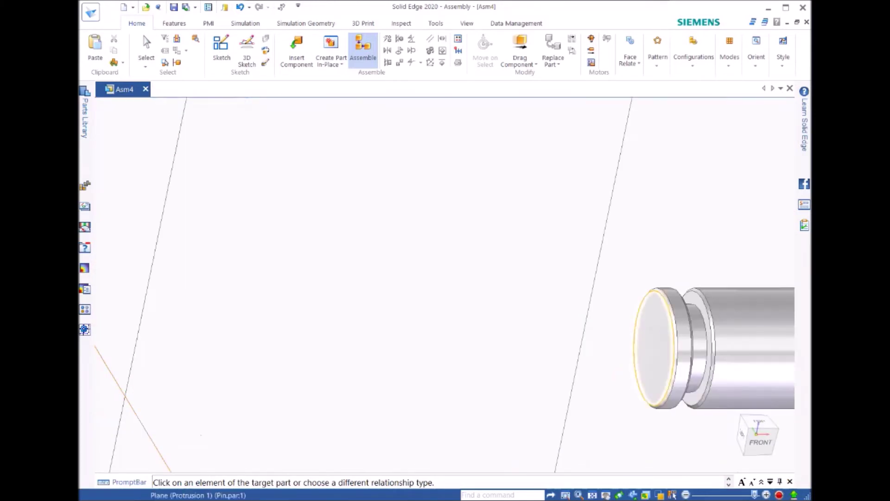
click(667, 337)
right_click(600, 356)
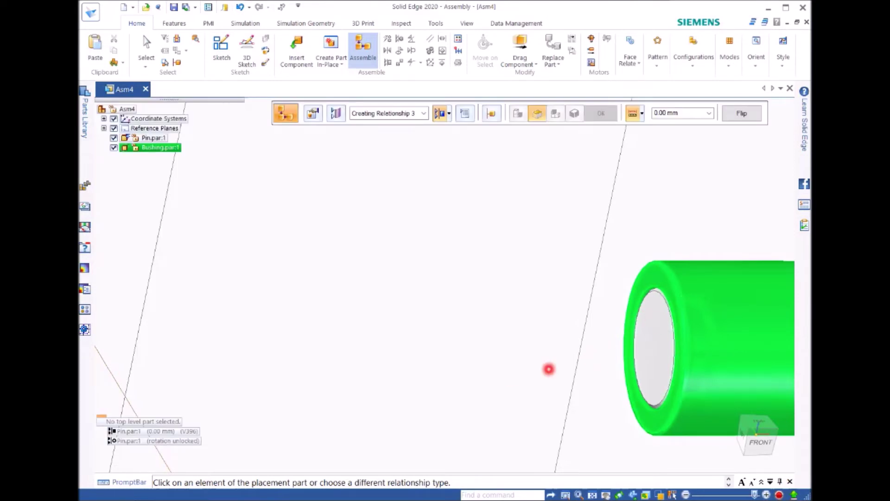
scroll(550, 366, down, 5)
scroll(616, 375, down, 2)
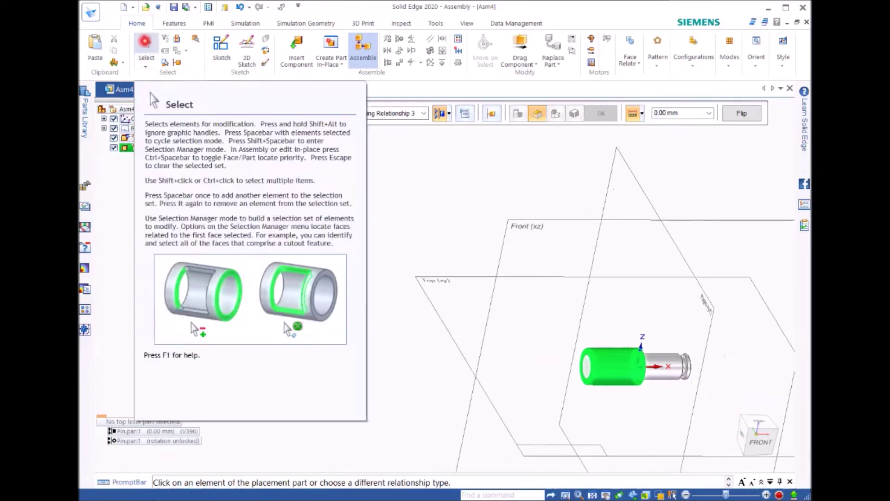
Change the offset of the Bushing.par:1 relationship to Pin.par:1 from 0.00 mm to 9 mm.
click(146, 43)
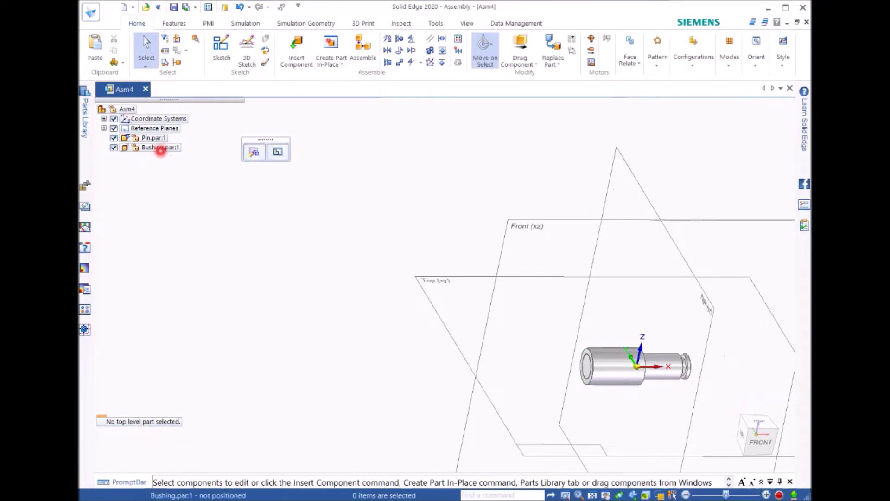
click(160, 148)
click(150, 441)
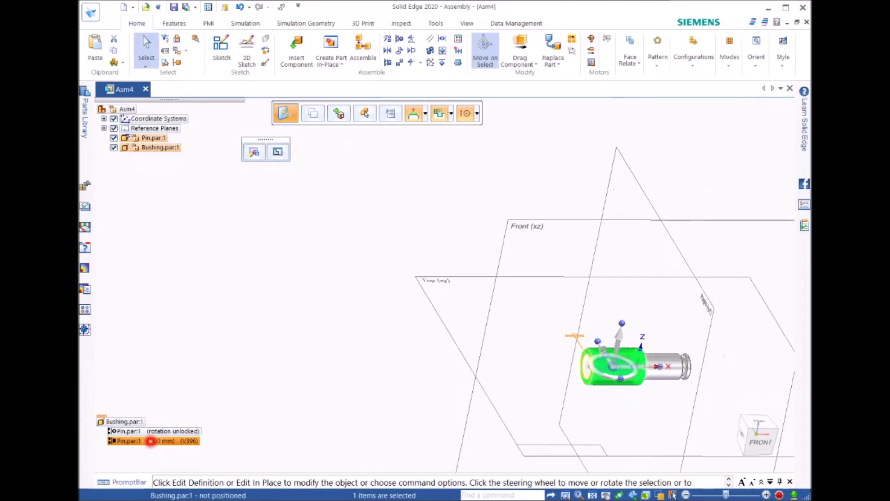
click(150, 441)
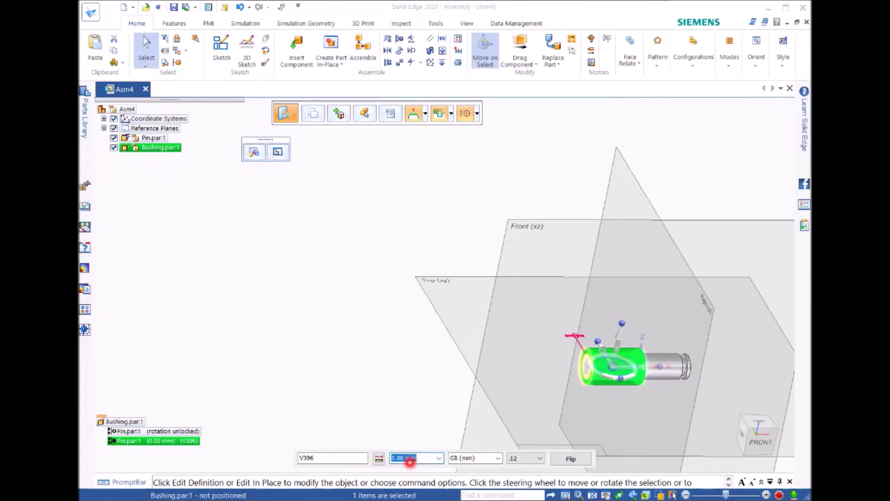
click(405, 459)
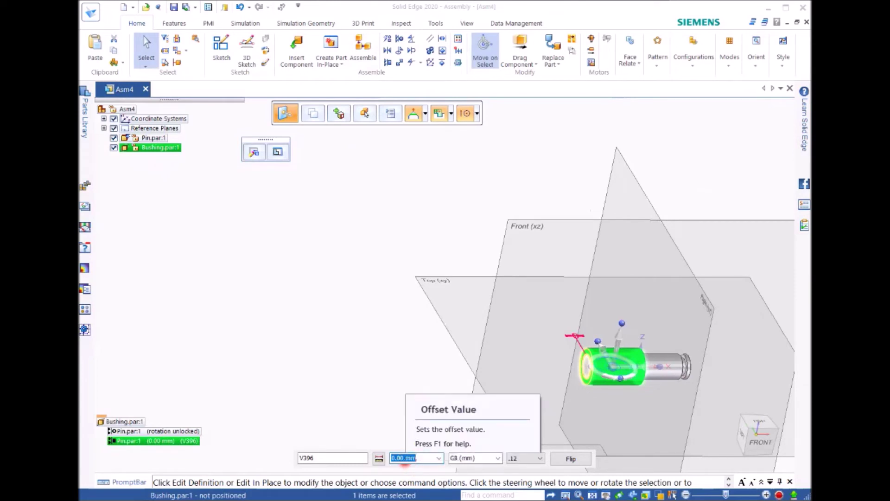
click(405, 458)
double_click(405, 459)
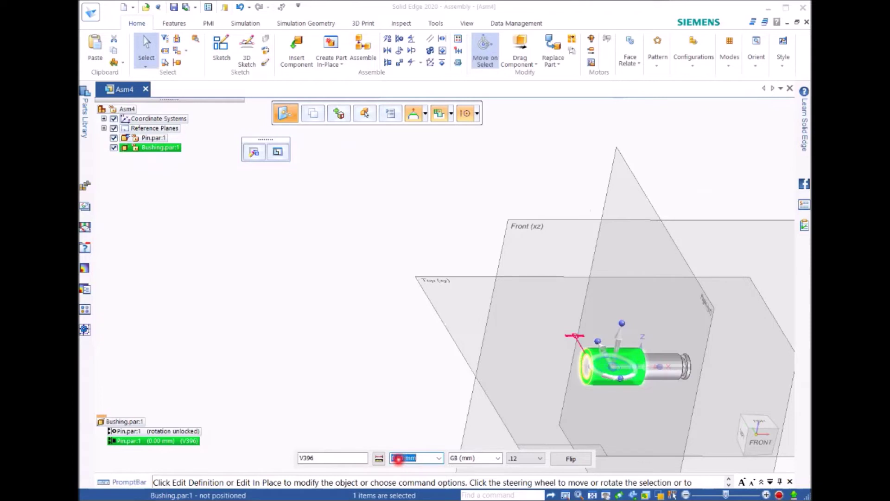
text(9)
key(Return)
click(400, 313)
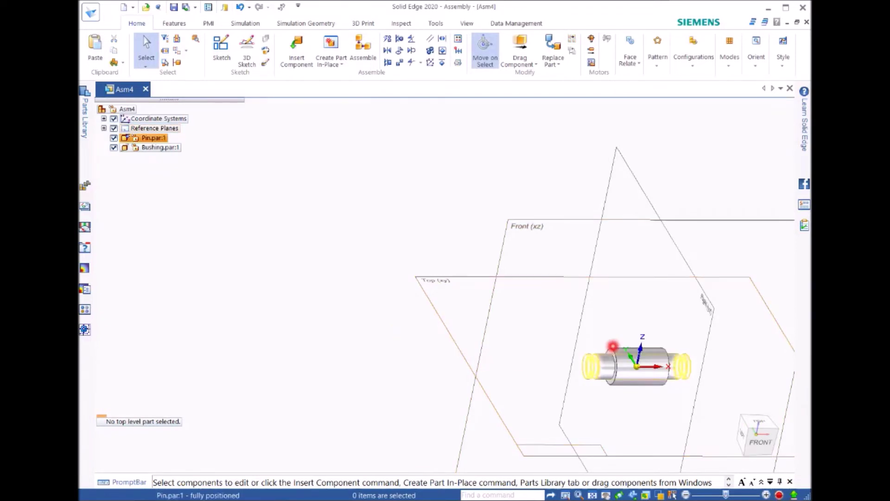
shift+middle_drag(542, 321, 710, 357)
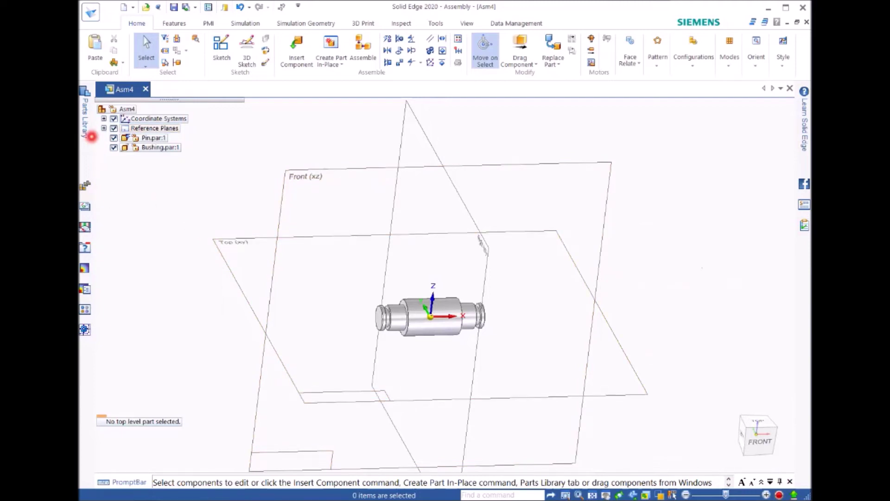
Insert a Pin Circlip from the Parts Library into Asm4.
click(85, 124)
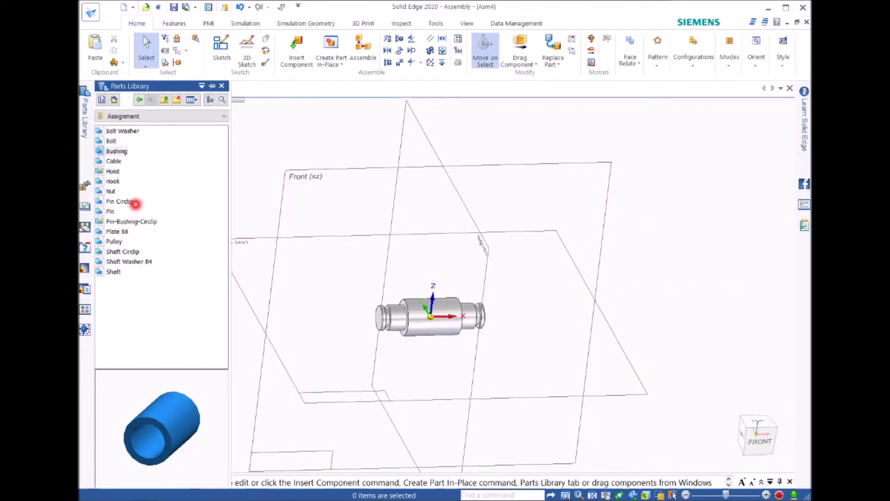
double_click(152, 202)
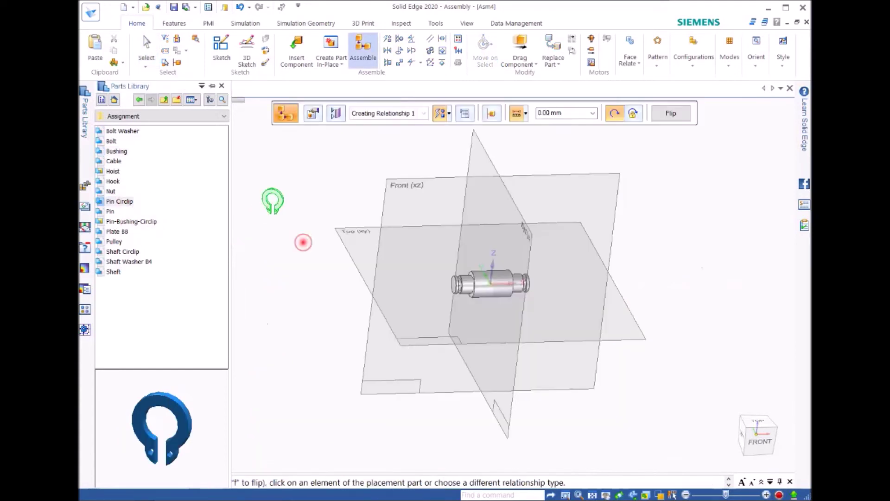
scroll(257, 197, up, 3)
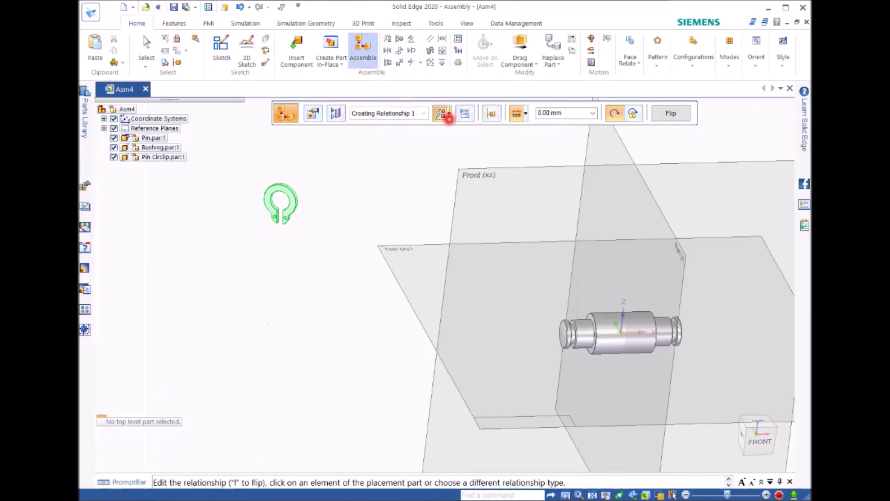
Apply an Axial Align relationship between the circlip's axis and the Pin's axis.
click(449, 116)
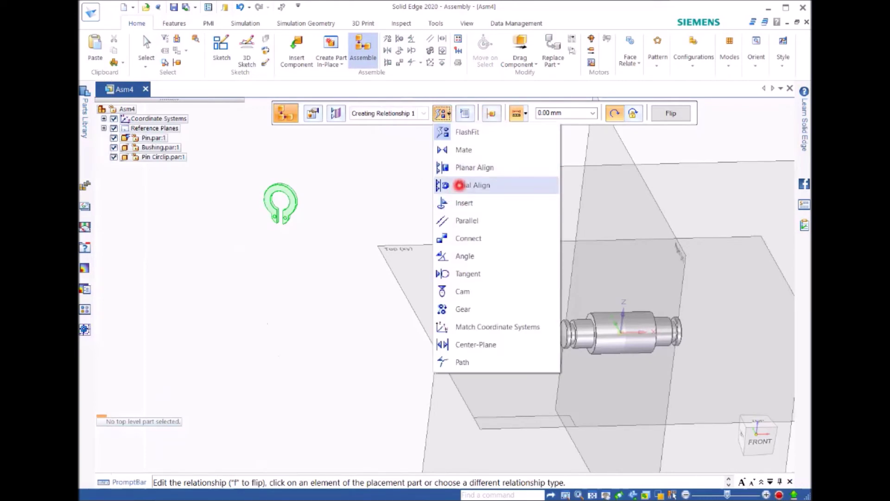
click(459, 185)
click(272, 200)
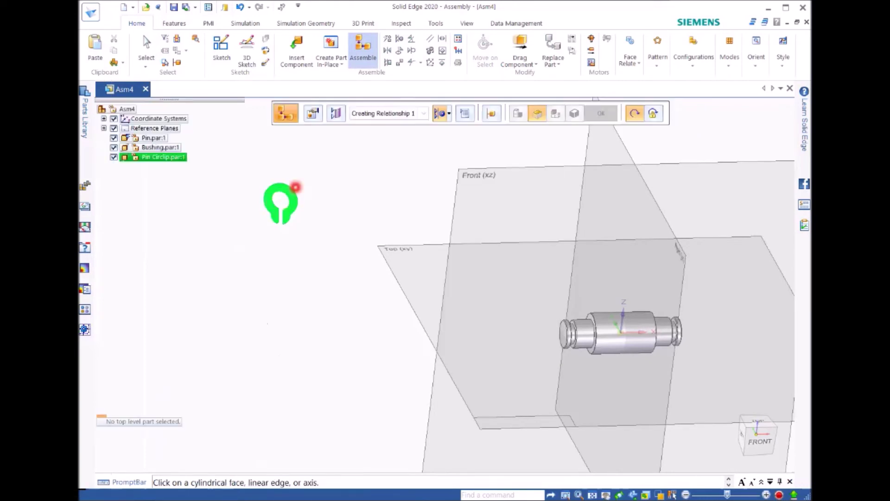
scroll(291, 187, up, 5)
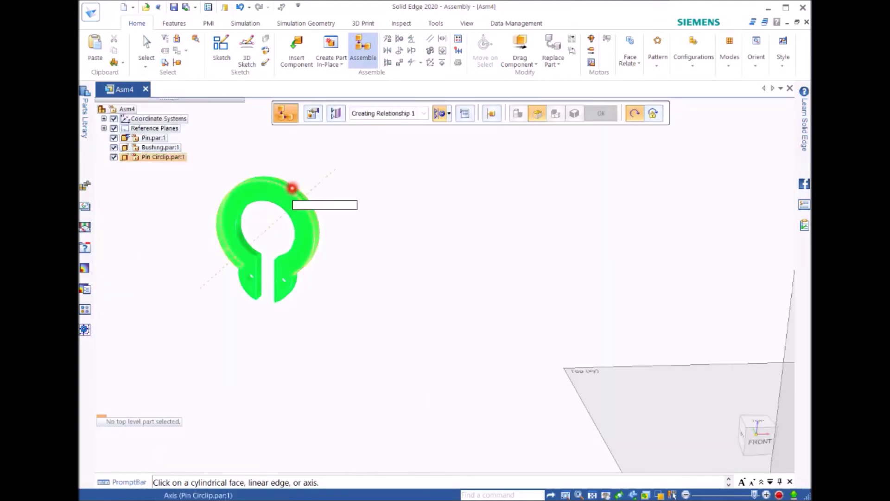
click(295, 184)
scroll(461, 250, up, 3)
scroll(461, 251, down, 6)
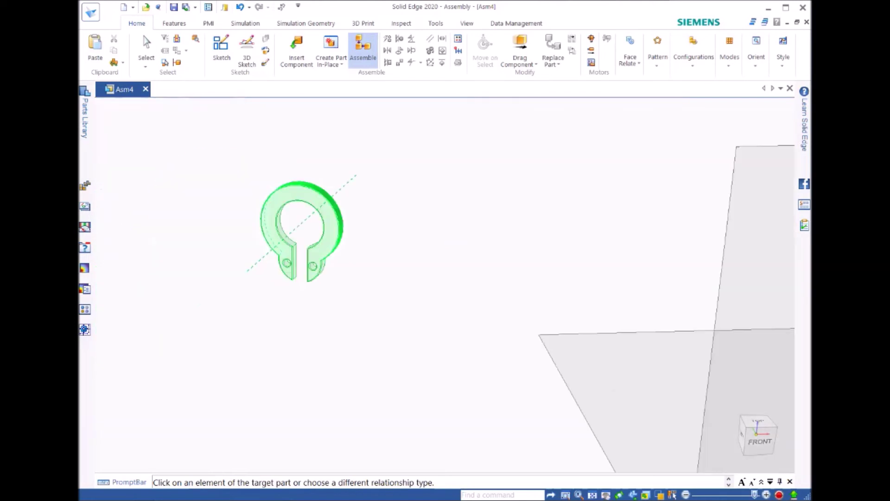
scroll(448, 234, down, 2)
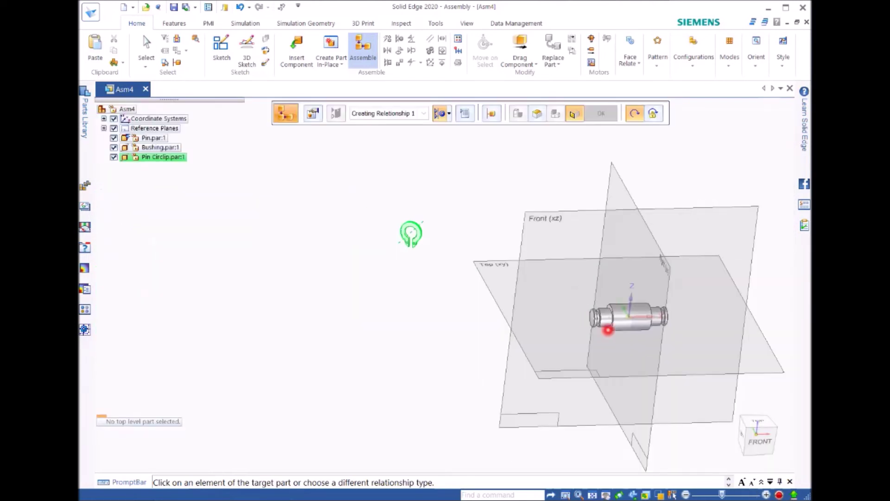
scroll(590, 324, up, 5)
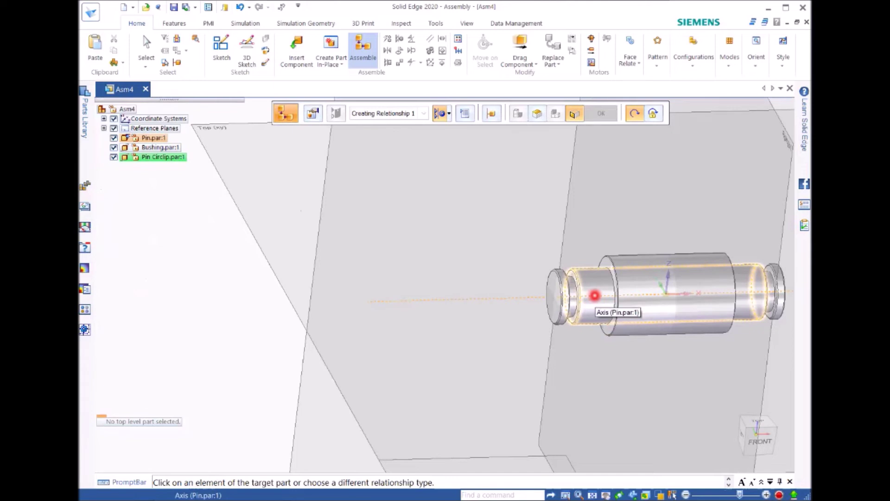
click(594, 295)
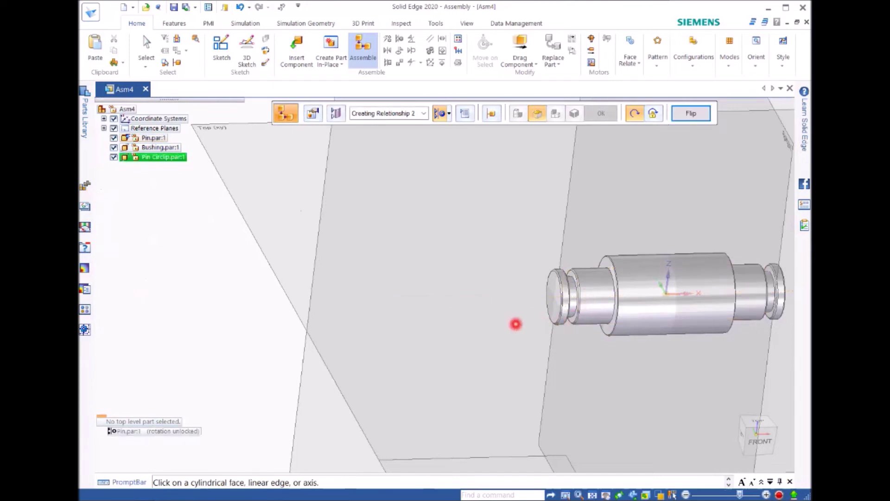
scroll(408, 308, down, 5)
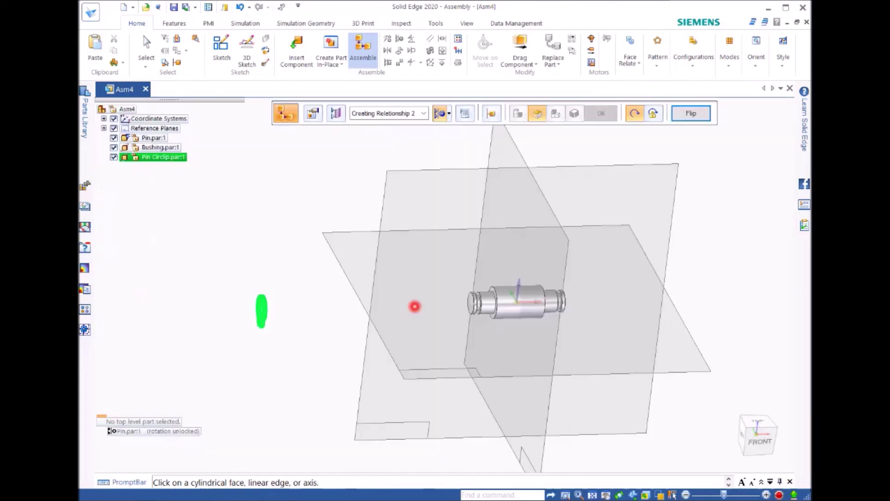
scroll(292, 310, up, 2)
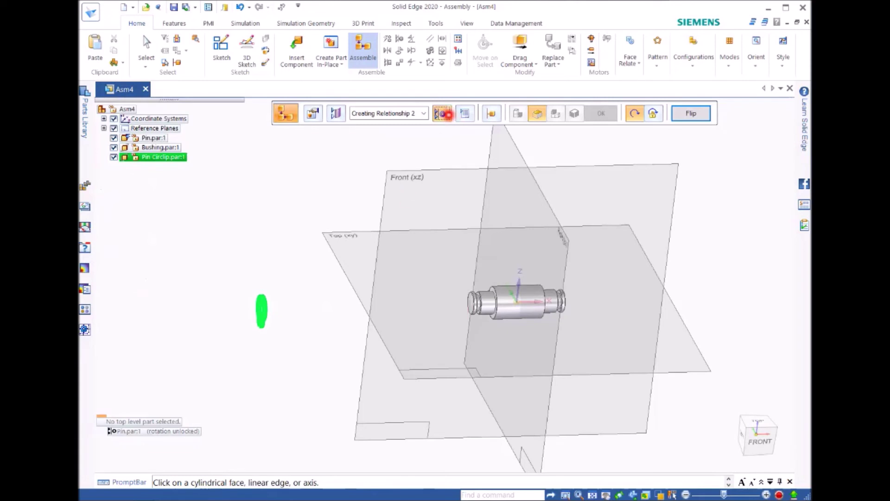
Mate the circlip's face into the groove at one Pin end with 0.00 mm offset.
click(449, 114)
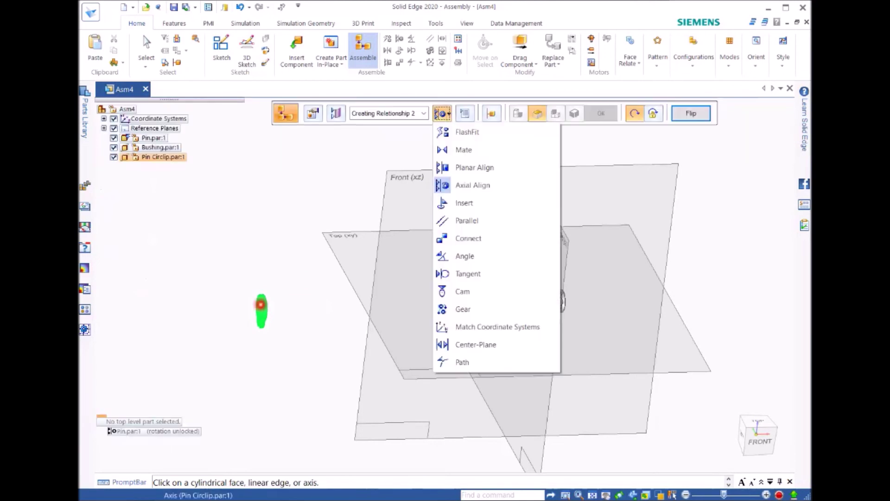
click(464, 150)
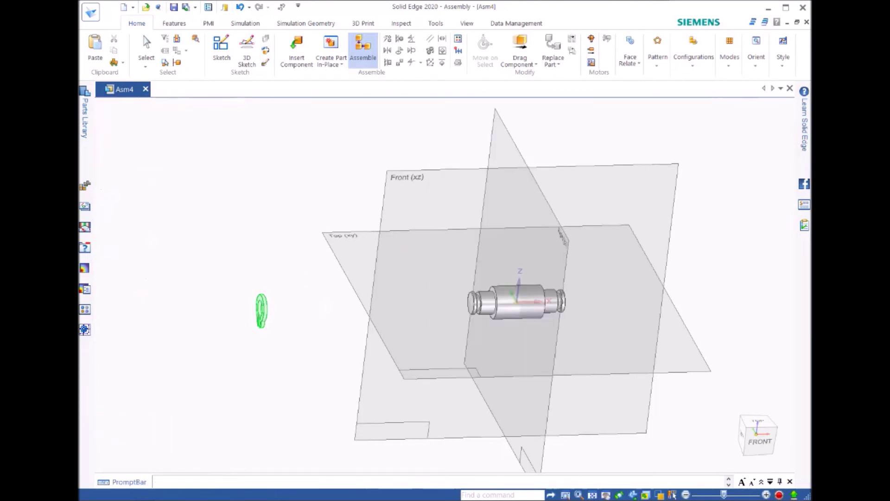
scroll(278, 315, up, 2)
scroll(262, 310, up, 3)
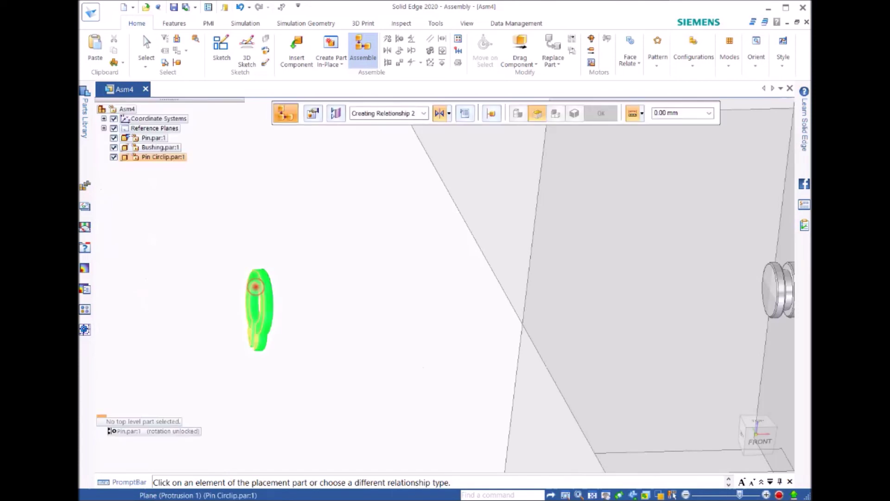
click(256, 285)
scroll(494, 318, up, 2)
scroll(421, 314, down, 3)
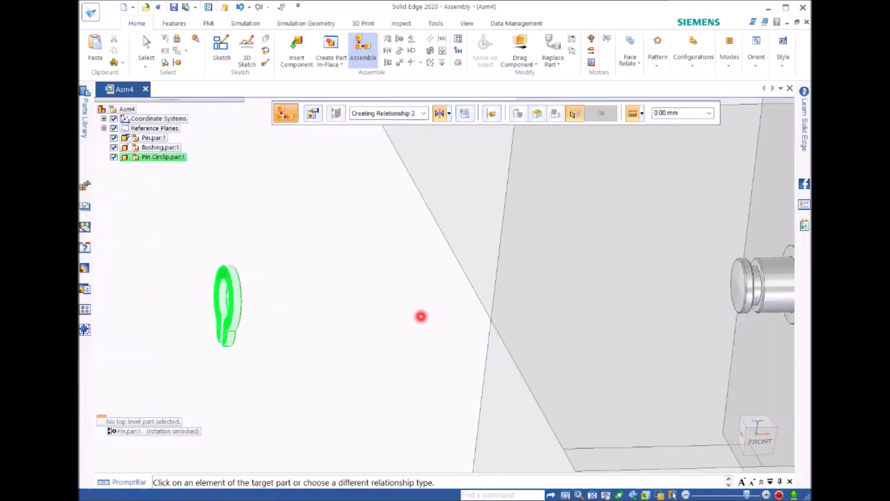
scroll(651, 292, up, 3)
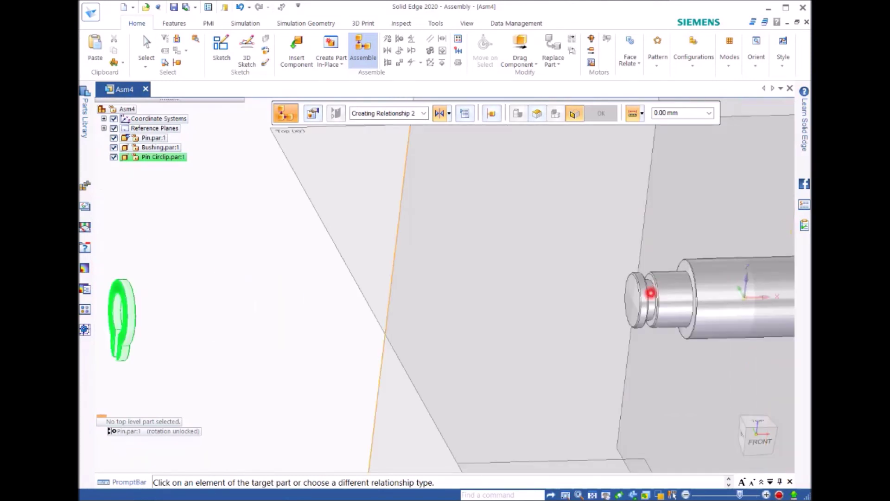
click(656, 286)
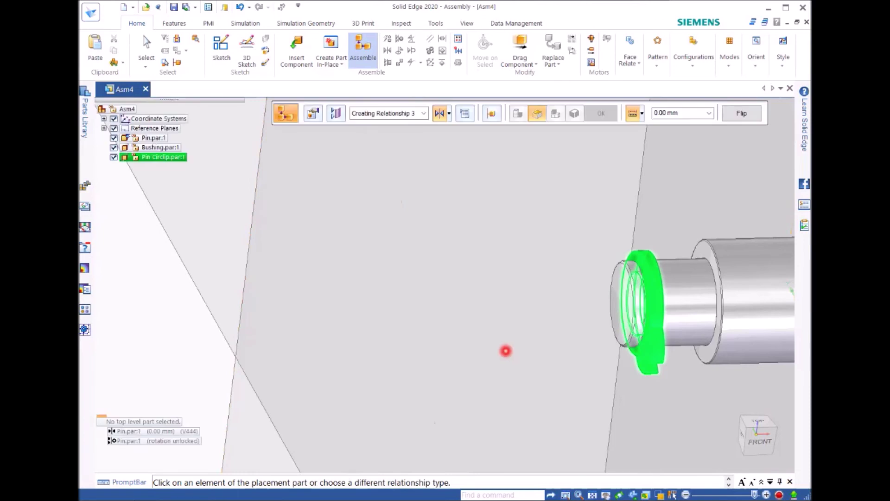
scroll(601, 348, down, 5)
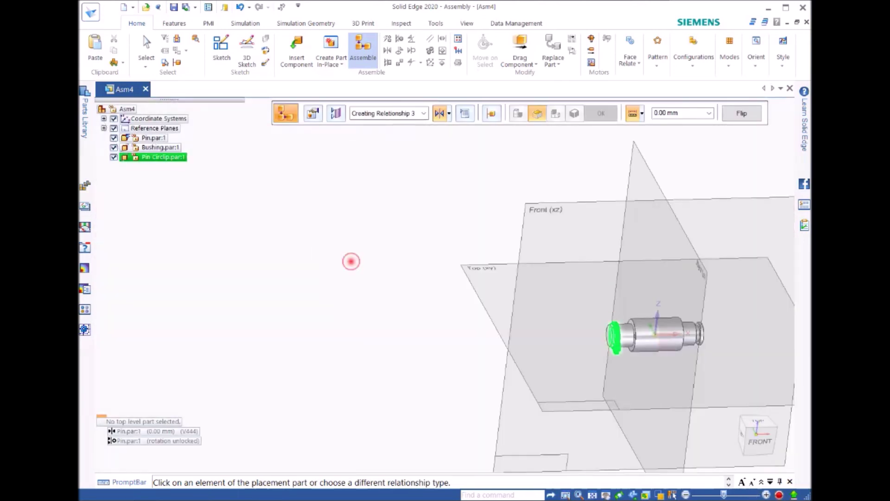
shift+middle_drag(350, 260, 311, 311)
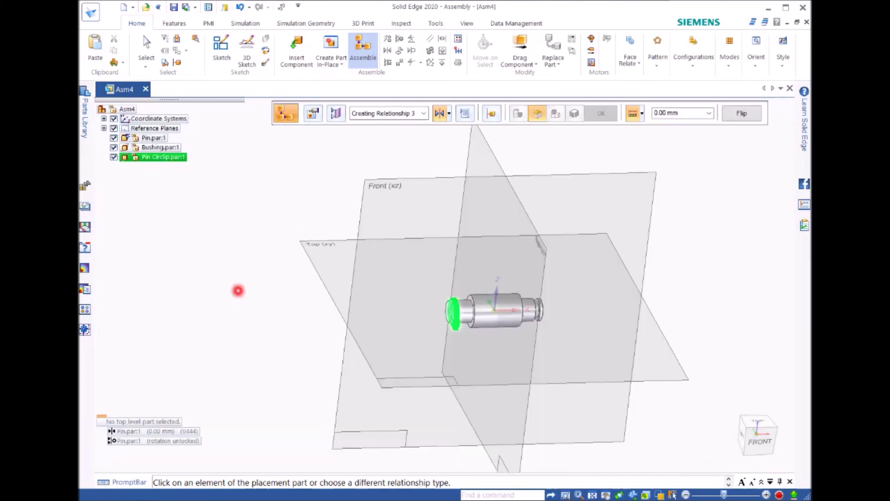
click(85, 122)
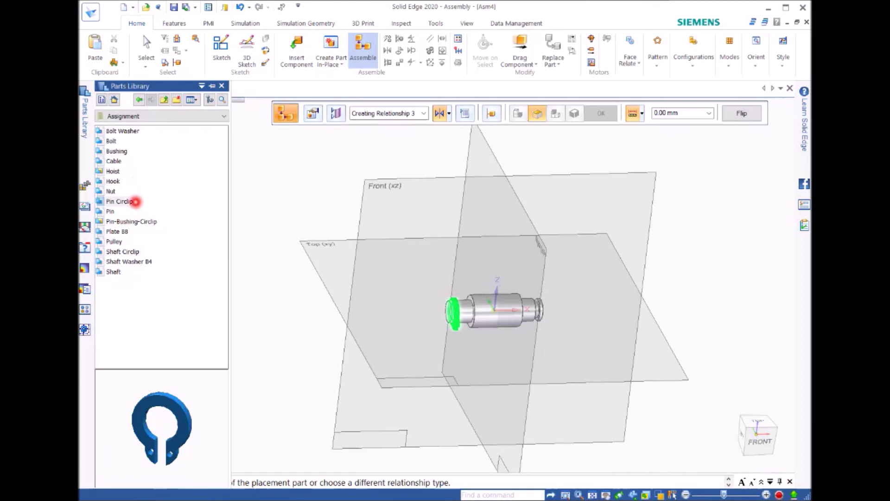
Drag a second Pin Circlip into Asm4 and Axial Align its axis to the Pin's axis.
click(125, 201)
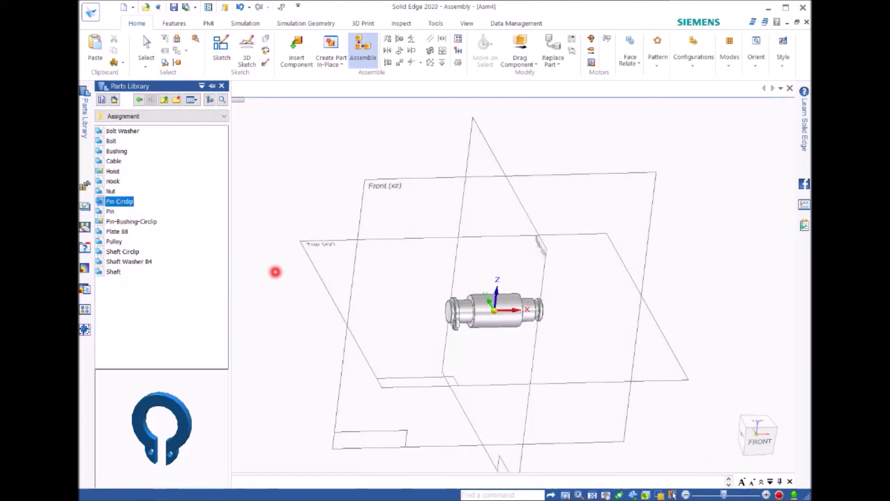
drag(275, 272, 273, 274)
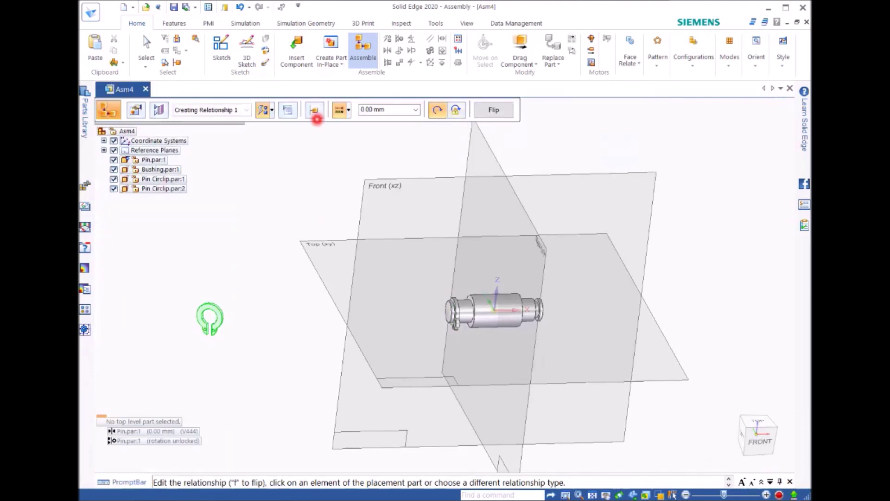
click(461, 115)
click(486, 188)
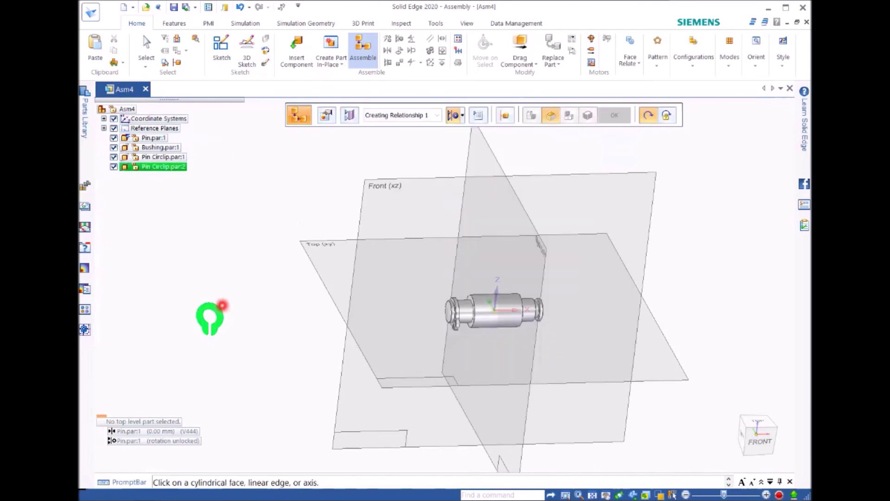
scroll(222, 305, up, 3)
scroll(213, 307, up, 2)
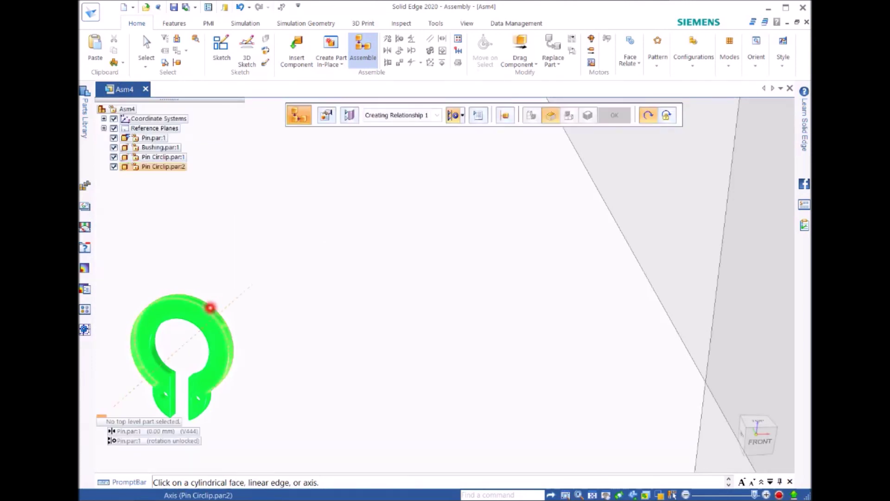
click(210, 307)
scroll(397, 312, down, 3)
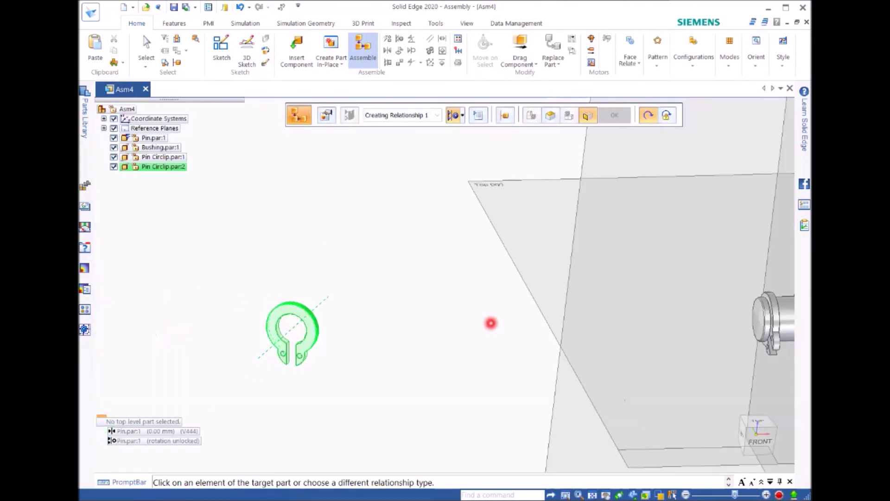
scroll(496, 324, down, 3)
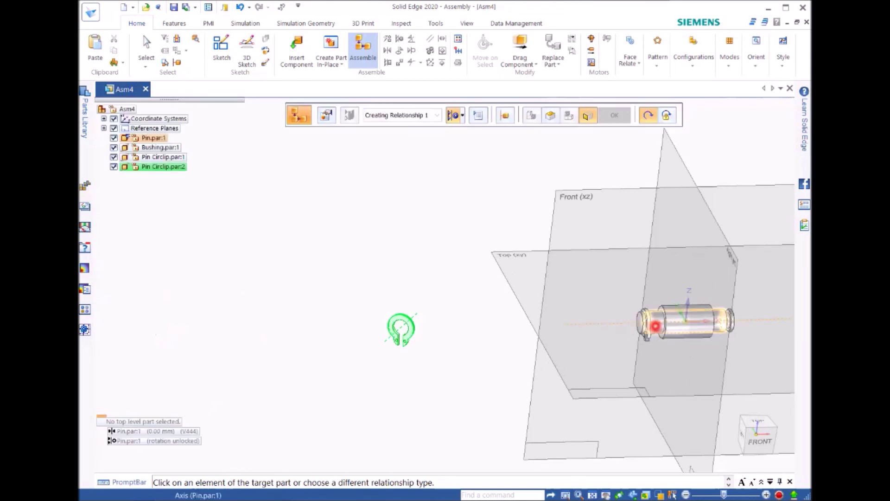
click(655, 326)
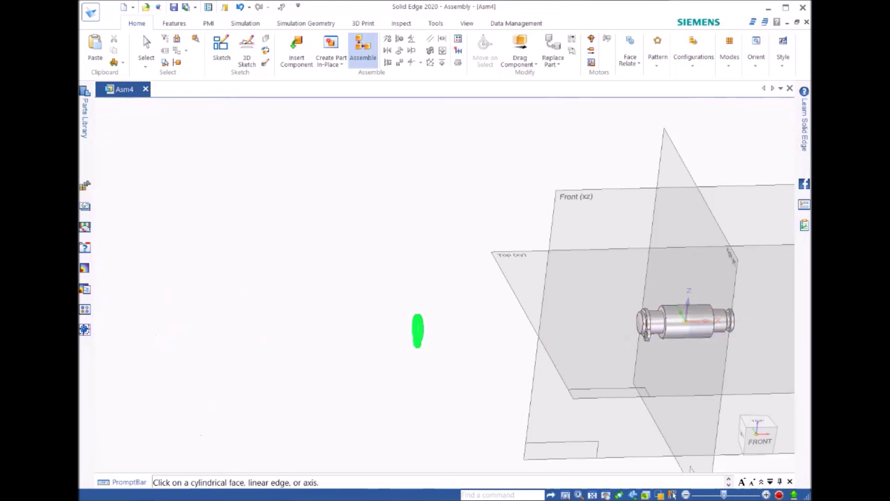
Mate the second circlip's face to the groove at the far end of the pin and accept.
scroll(430, 326, up, 3)
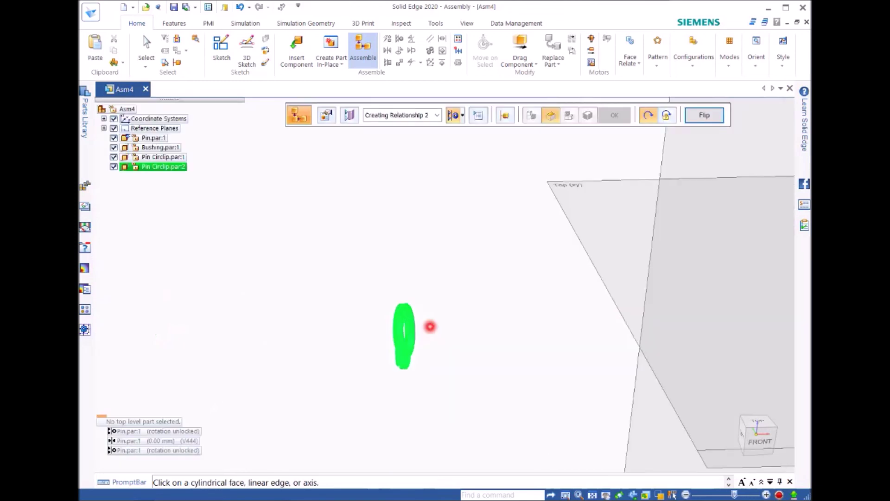
scroll(430, 326, up, 1)
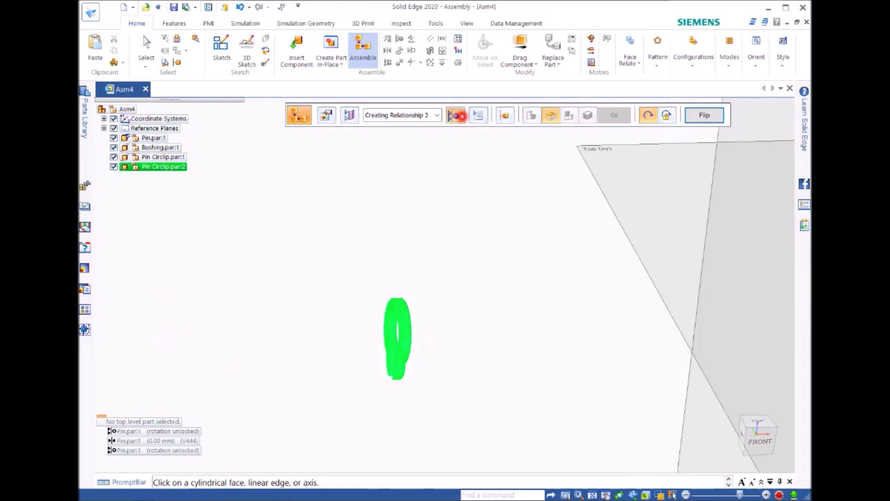
click(461, 116)
click(475, 150)
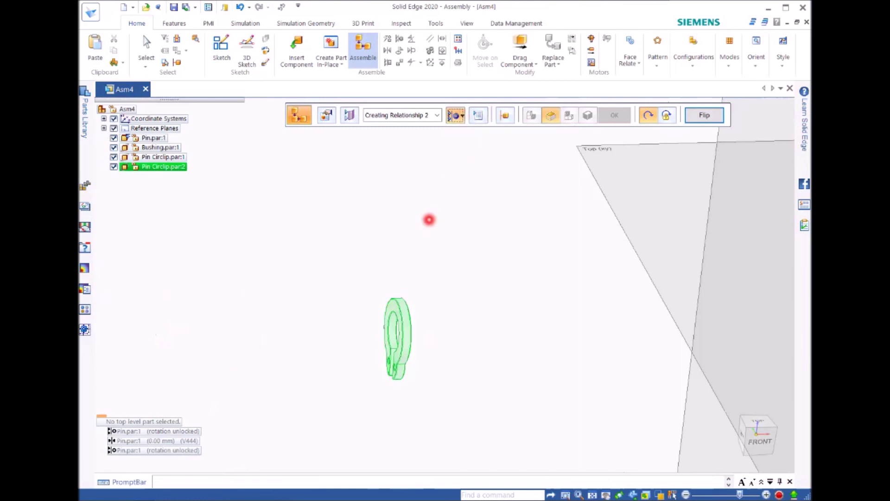
click(398, 310)
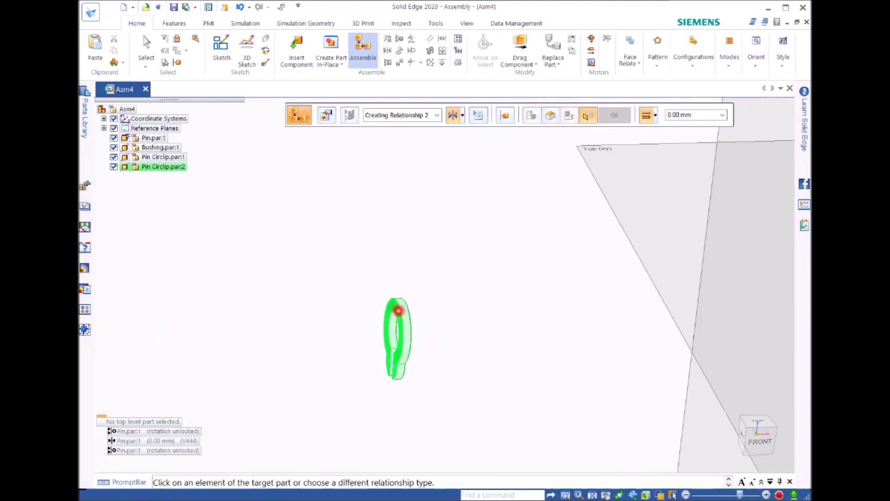
scroll(530, 302, up, 2)
scroll(547, 302, down, 5)
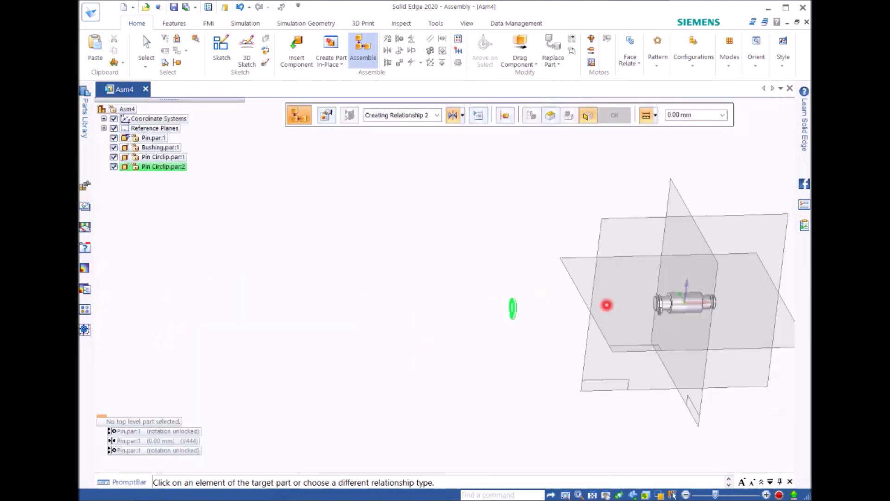
scroll(727, 300, up, 4)
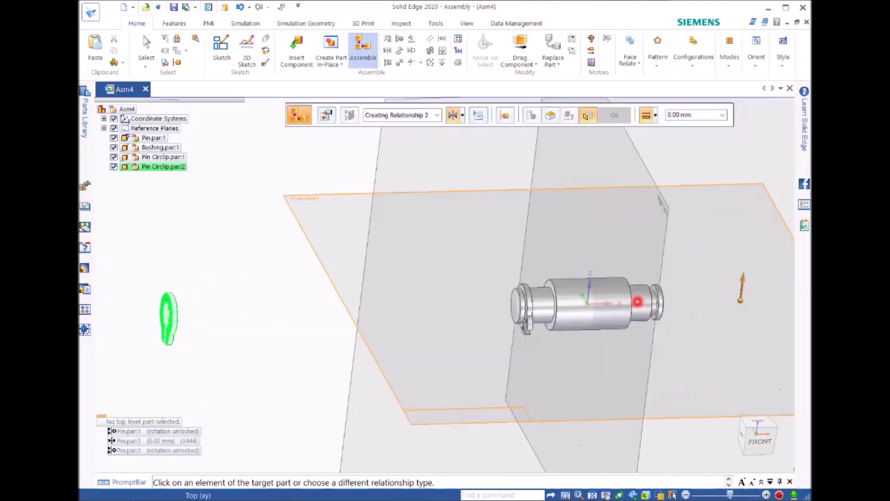
scroll(638, 302, up, 4)
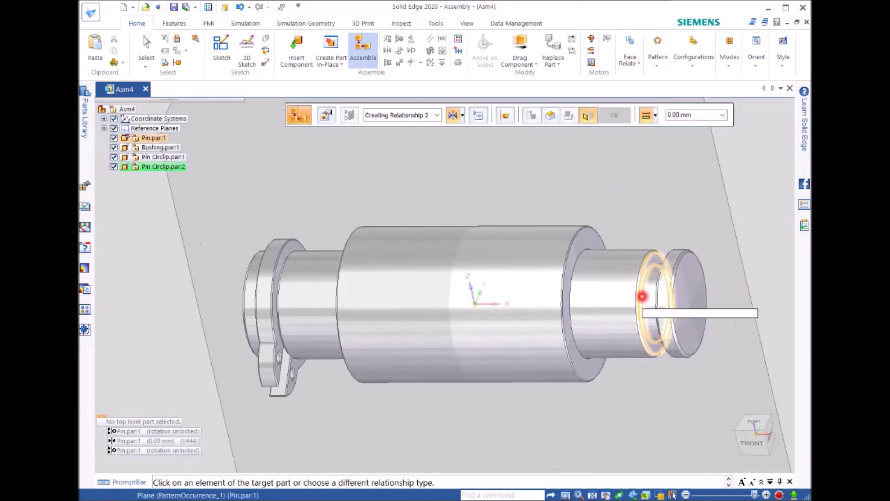
click(642, 295)
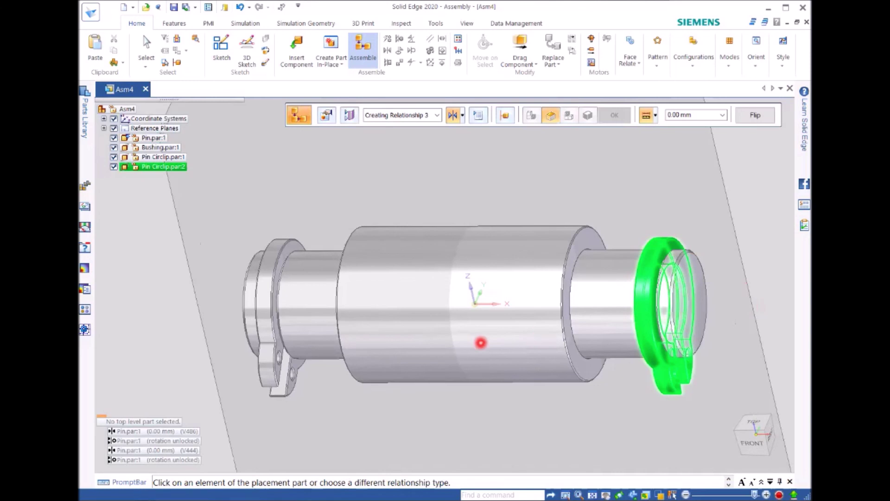
click(285, 380)
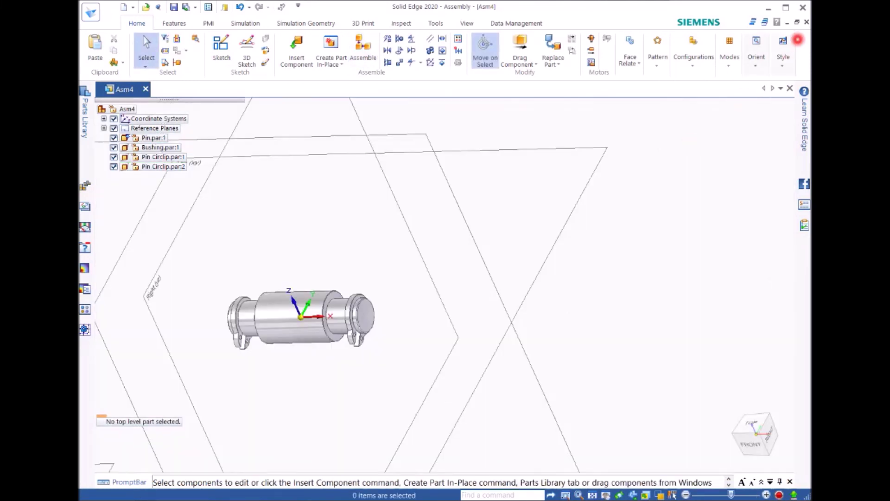